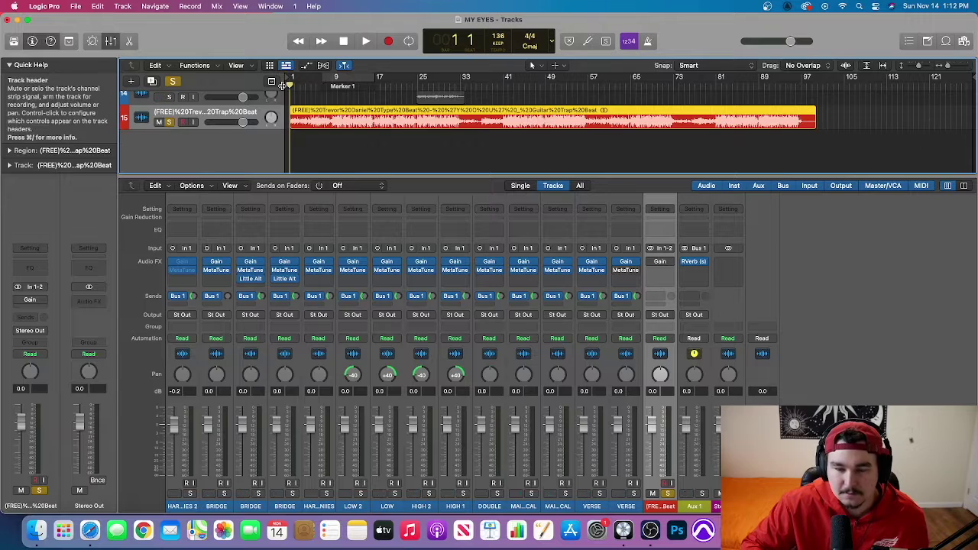
Play the beat from the start with its Gain plug-in bypassed, and replay it from bar 1 with Gain enabled
key(space)
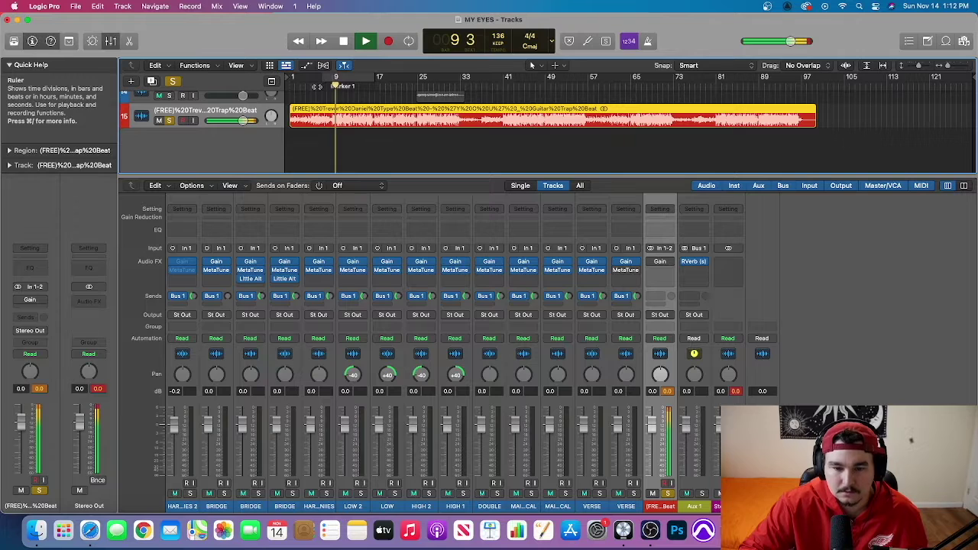
key(space)
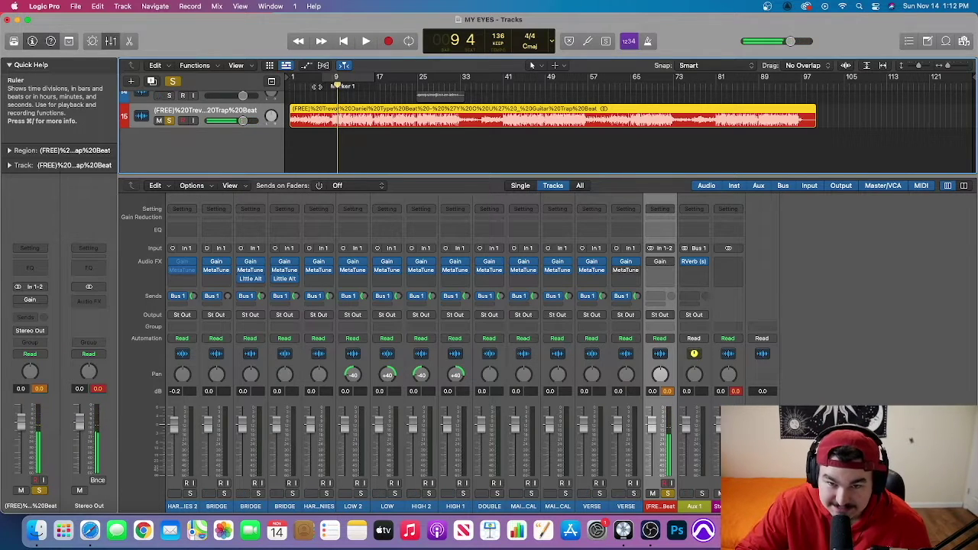
click(651, 263)
click(289, 87)
key(space)
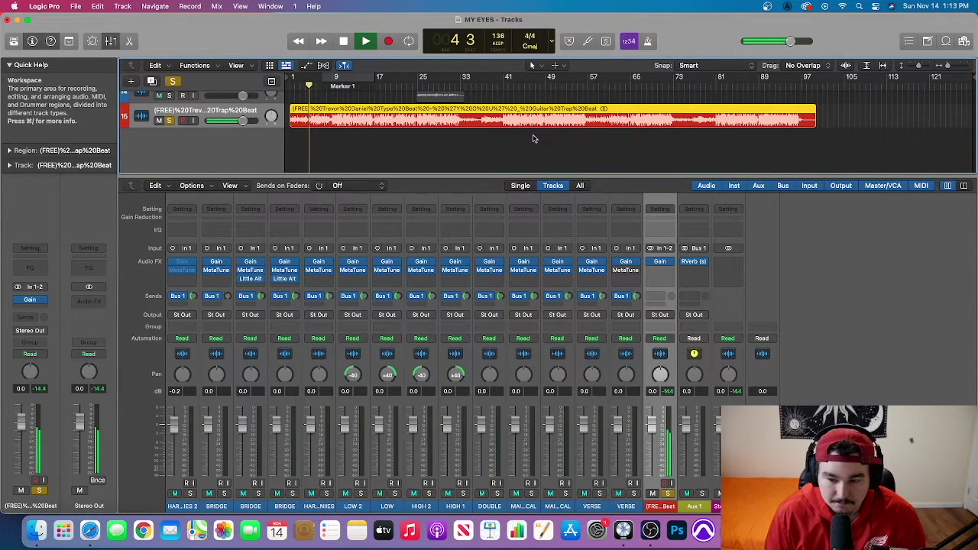
Set the beat track's Gain plug-in to -14.8 dB during playback, close it and stop the playback
click(659, 262)
drag(337, 227, 338, 225)
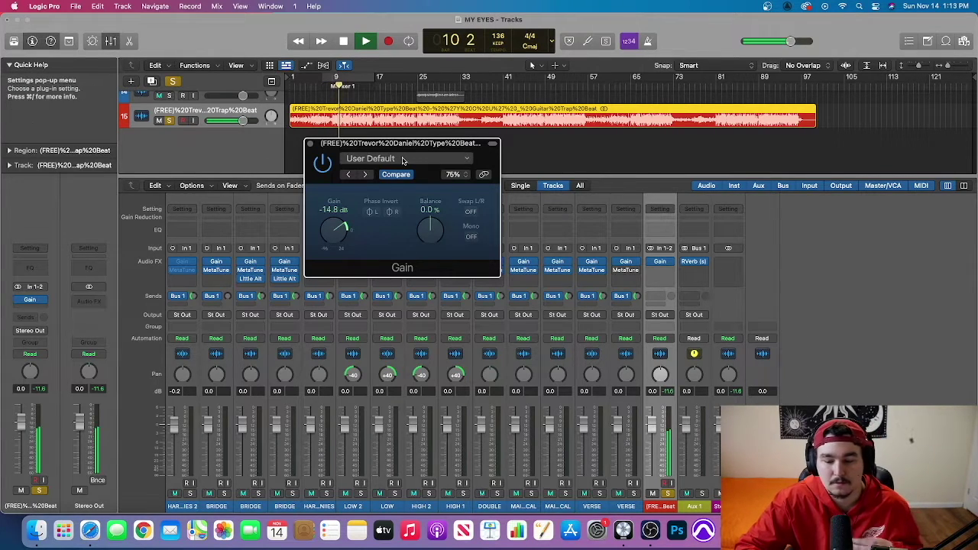
click(310, 144)
key(space)
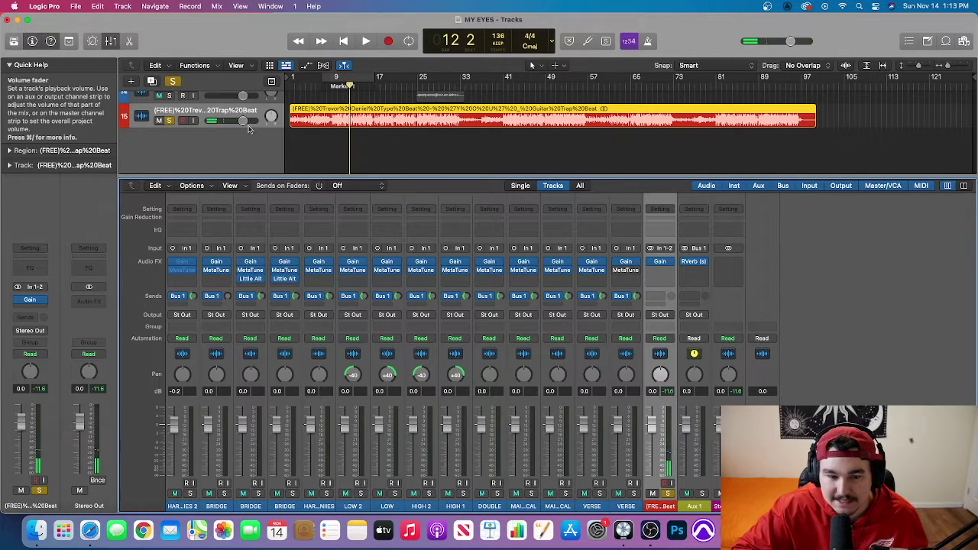
Return the playhead to bar 1 and review the gain setting in the beat track's Gain plug-in
drag(349, 87, 290, 89)
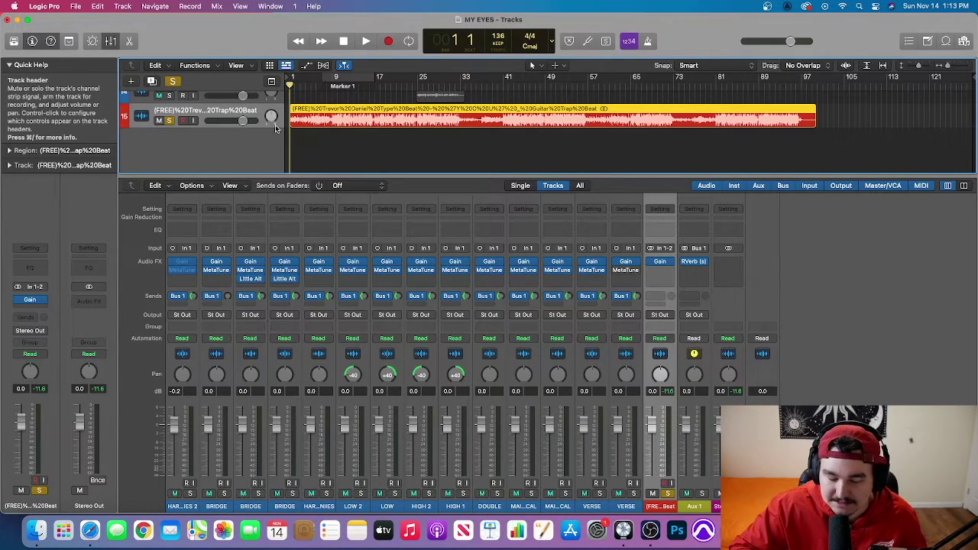
click(661, 264)
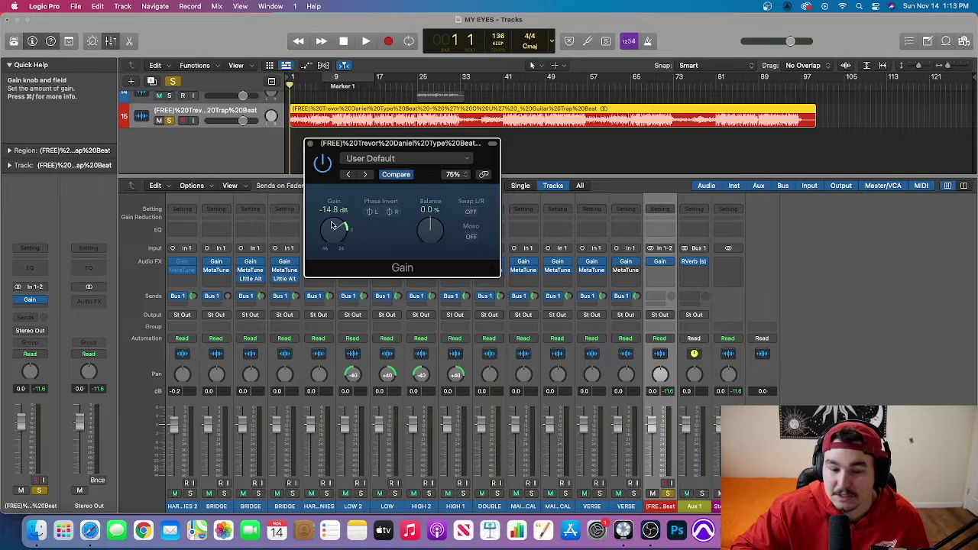
click(309, 145)
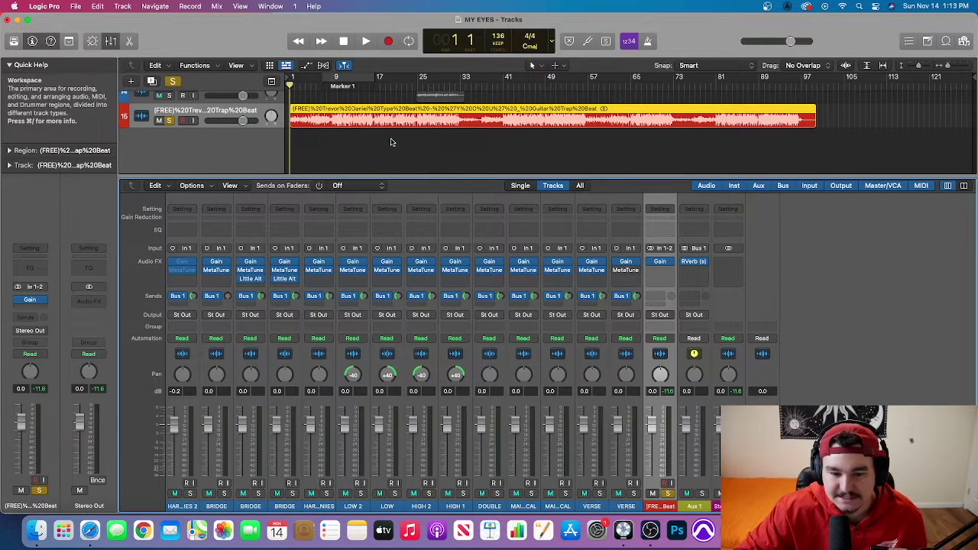
Play the beat with its Gain plug-in bypassed, re-enable the plug-in during playback to compare levels, and stop
scroll(391, 142, up, 5)
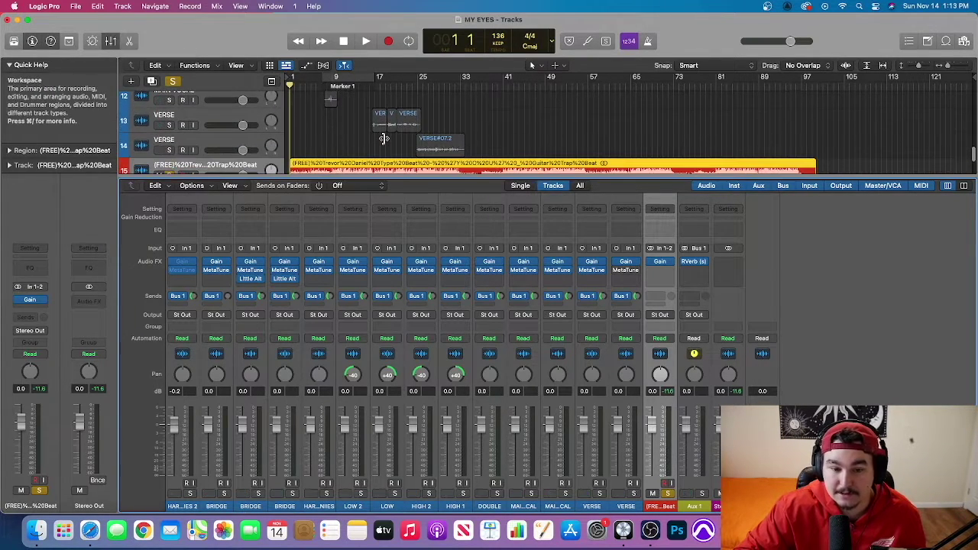
scroll(384, 137, down, 3)
scroll(372, 136, up, 2)
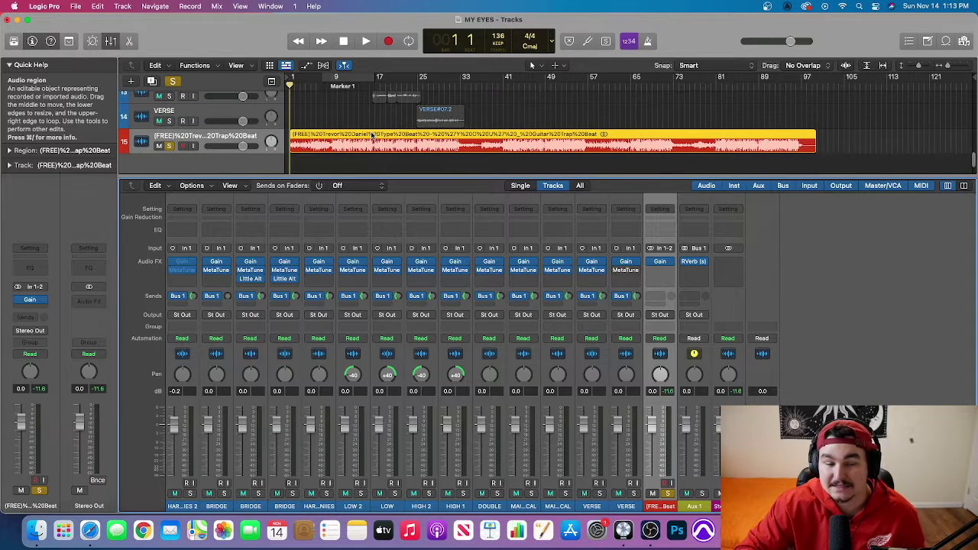
scroll(393, 132, up, 1)
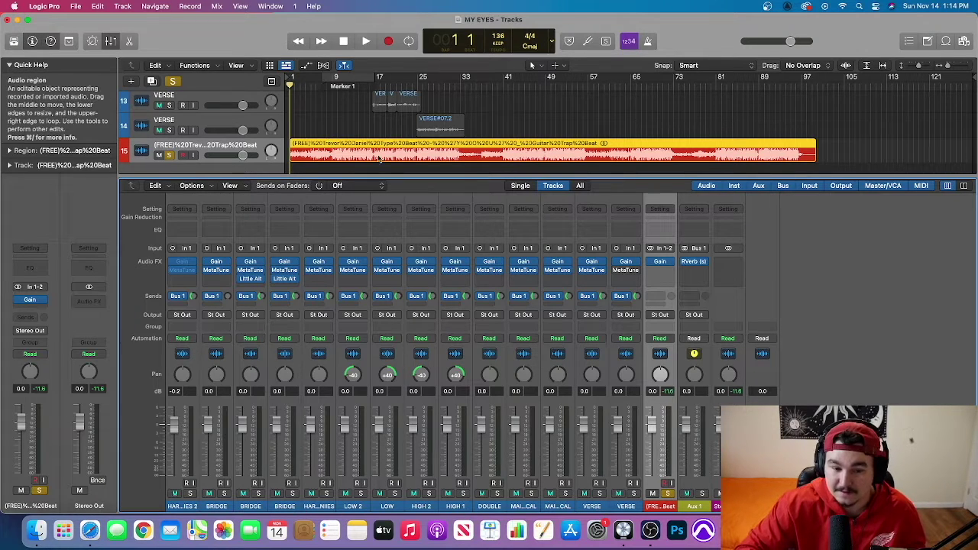
key(space)
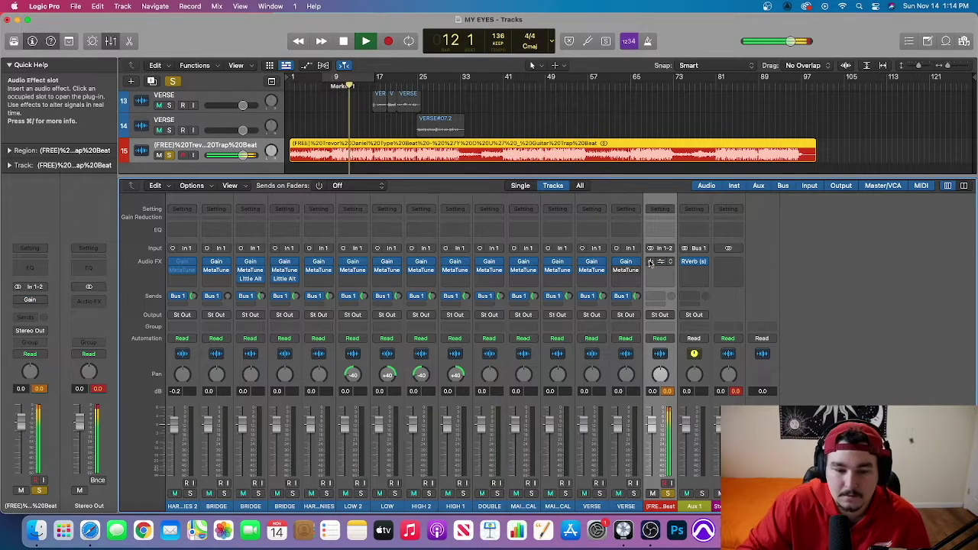
click(650, 262)
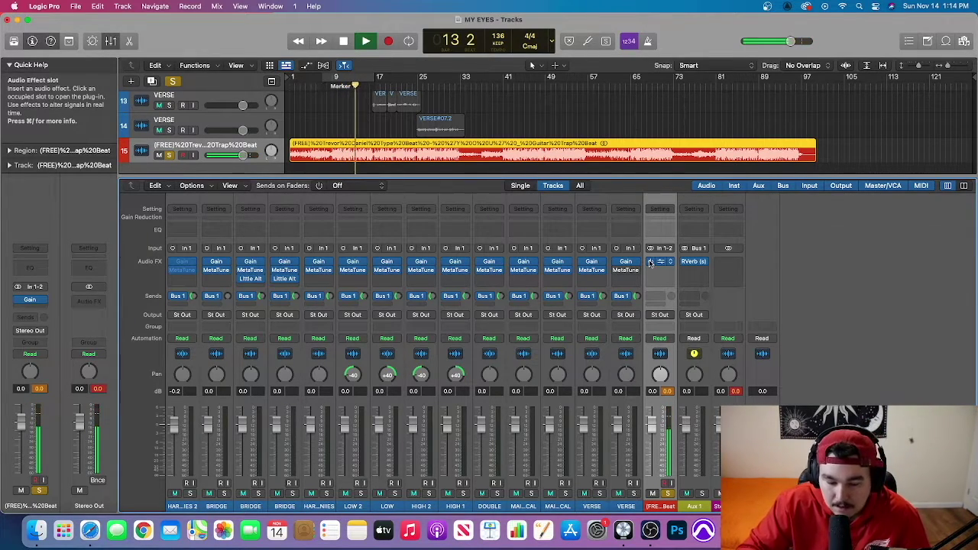
key(space)
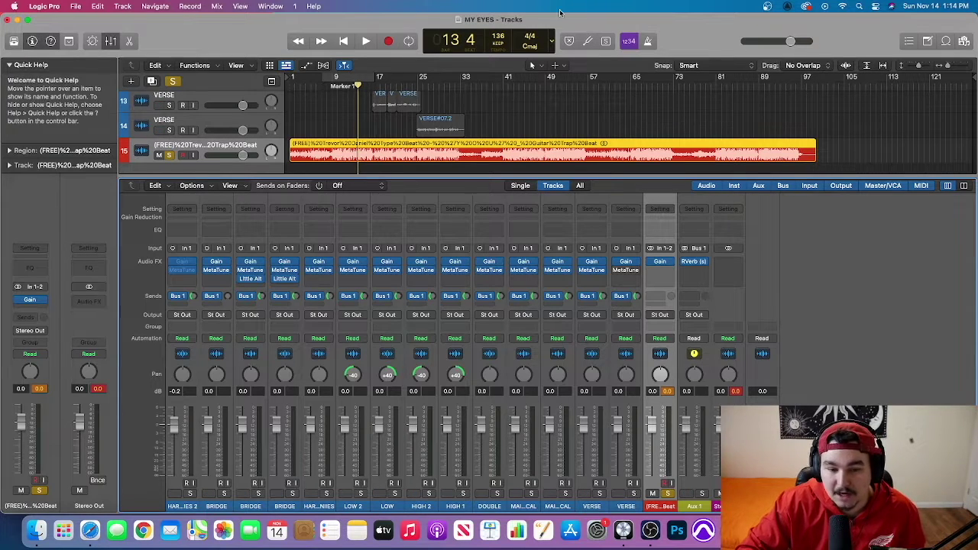
Select the VERSE#07.2 region on track 14 above the beat
scroll(444, 113, up, 1)
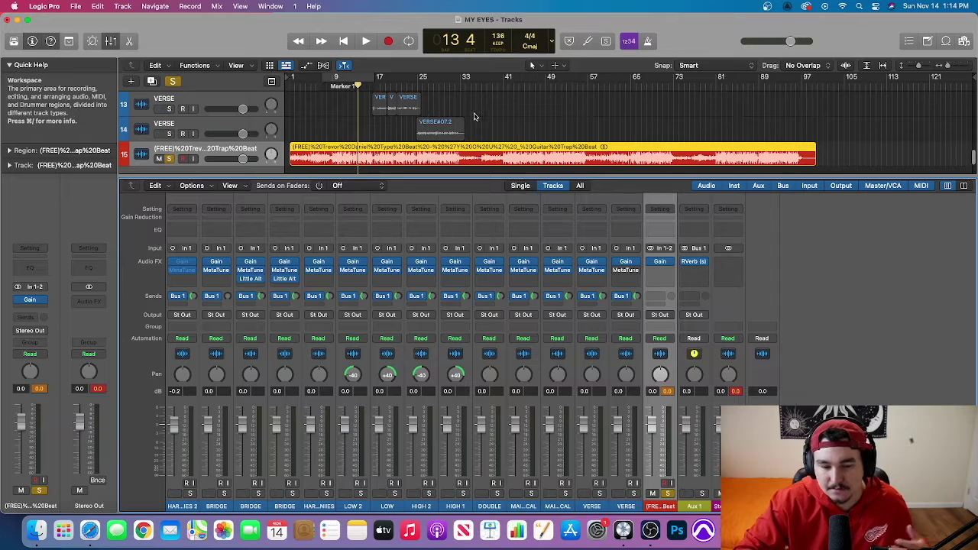
scroll(455, 117, up, 2)
scroll(456, 117, down, 2)
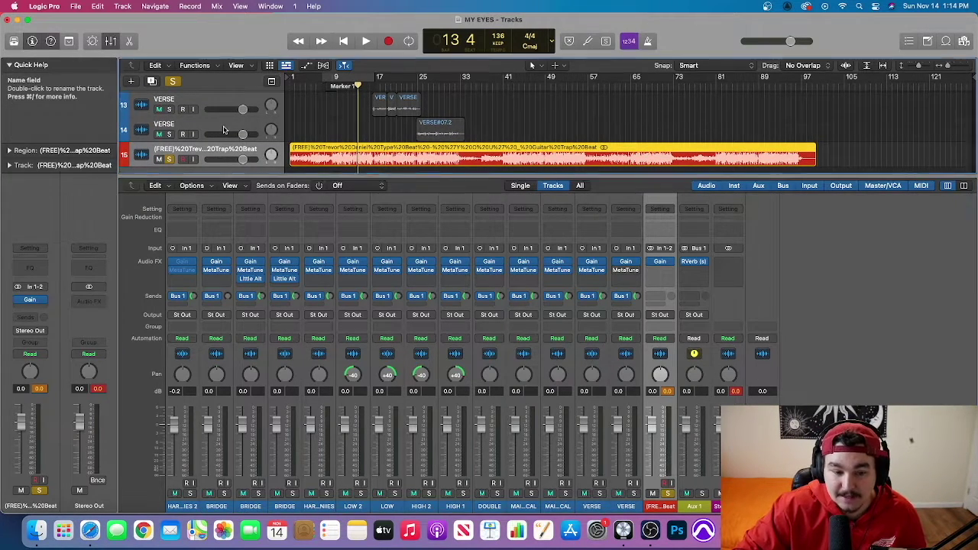
click(439, 126)
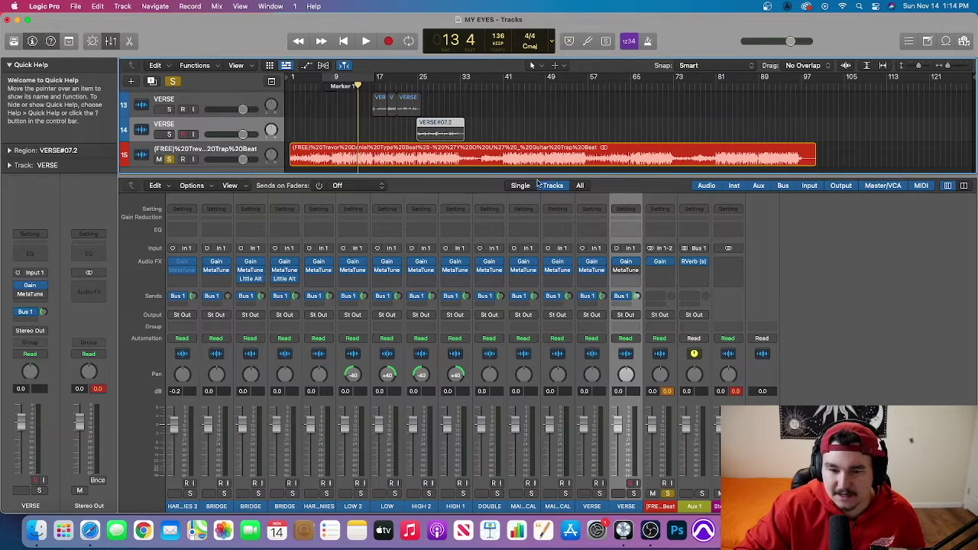
Turn off the beat's solo and play all vocals with the beat from bar 9 to about bar 17, checking the channel levels
scroll(176, 114, up, 3)
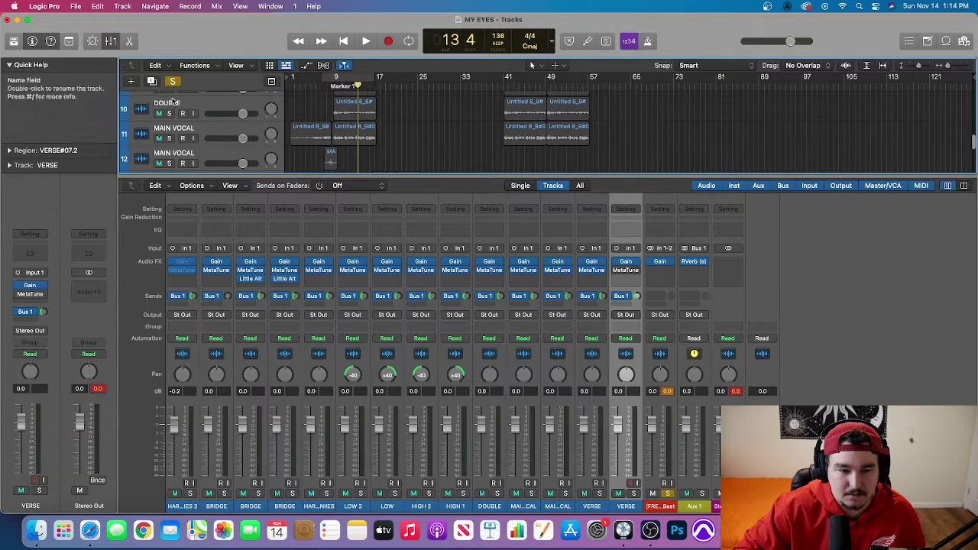
scroll(423, 146, up, 5)
drag(359, 86, 334, 86)
key(space)
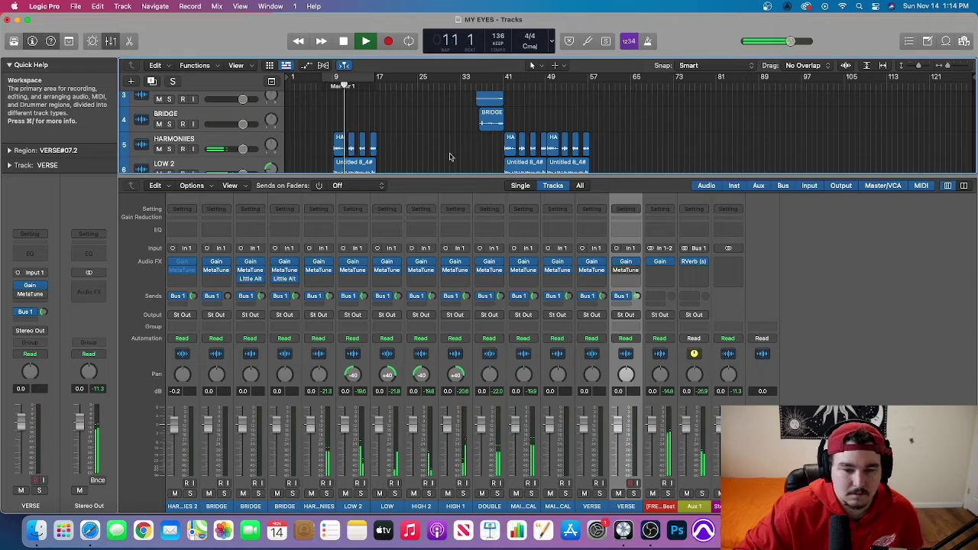
scroll(475, 130, down, 6)
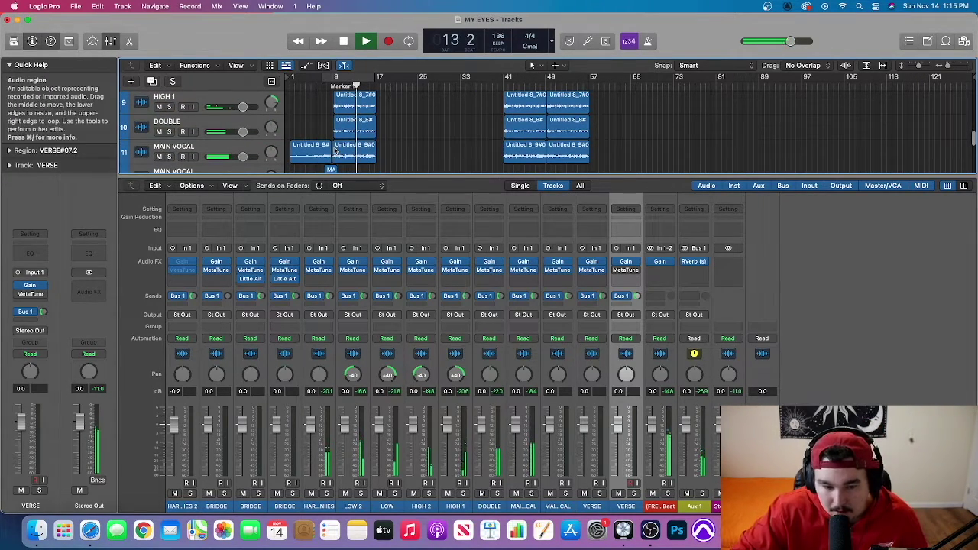
scroll(376, 136, up, 1)
scroll(376, 136, up, 4)
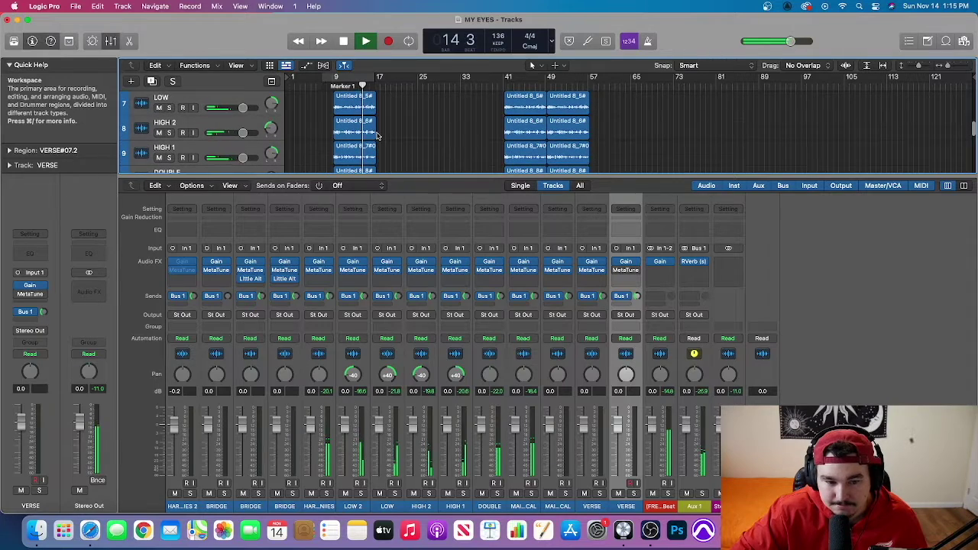
scroll(376, 136, up, 1)
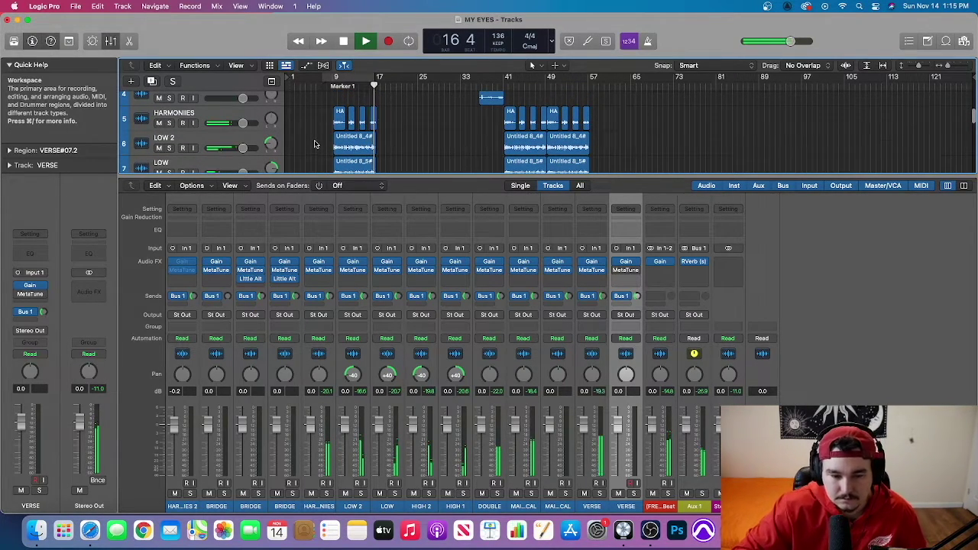
key(space)
Move the playhead back to bar 8 and enlarge the Tracks area by shrinking the mixer below it
scroll(273, 145, down, 8)
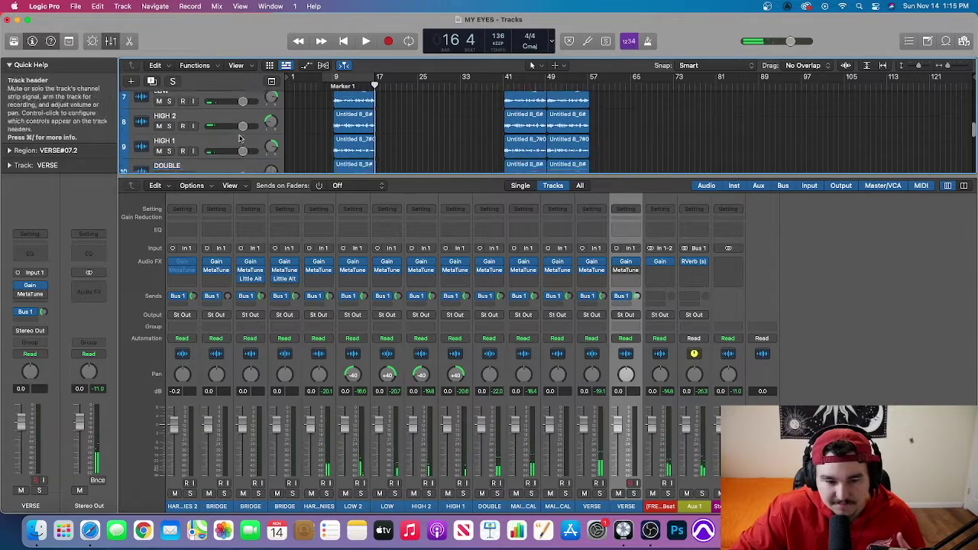
scroll(290, 149, up, 3)
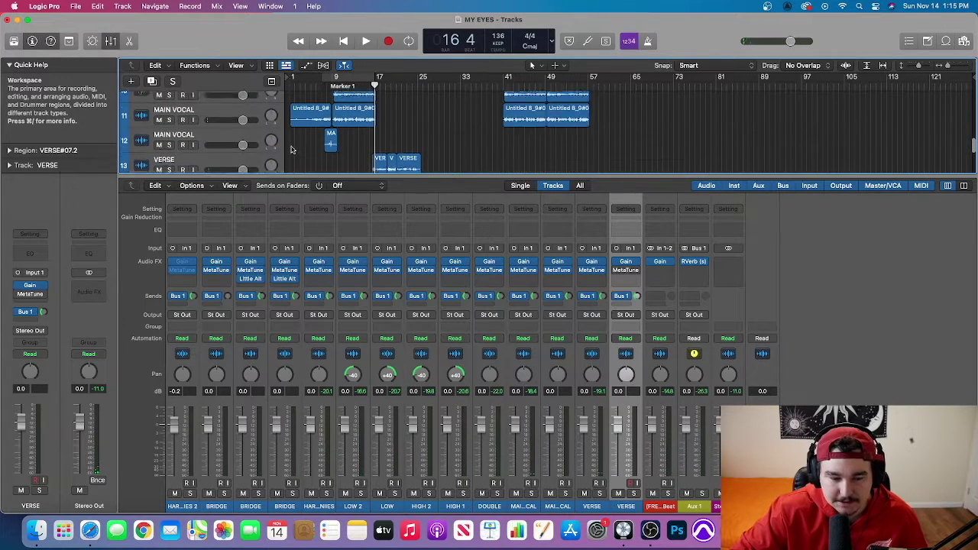
scroll(355, 152, up, 3)
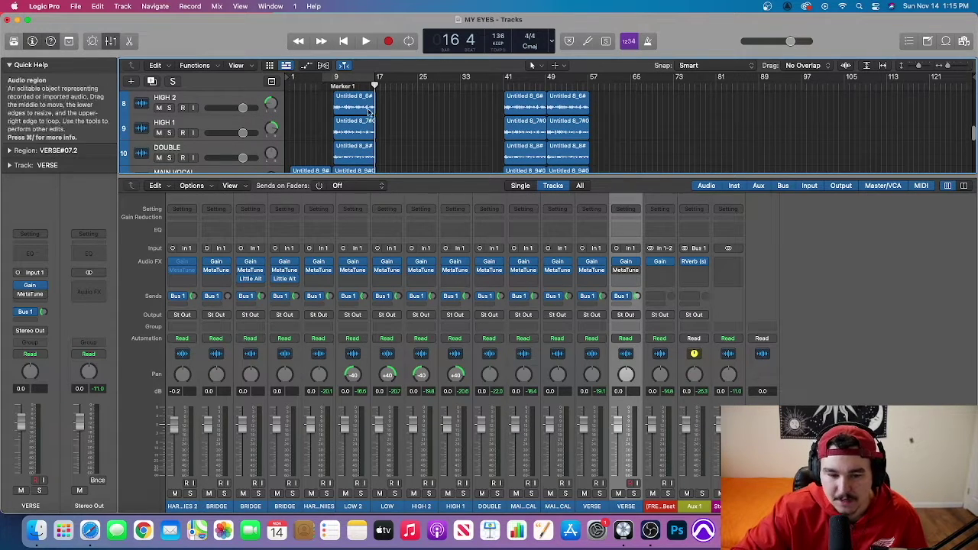
drag(374, 83, 326, 86)
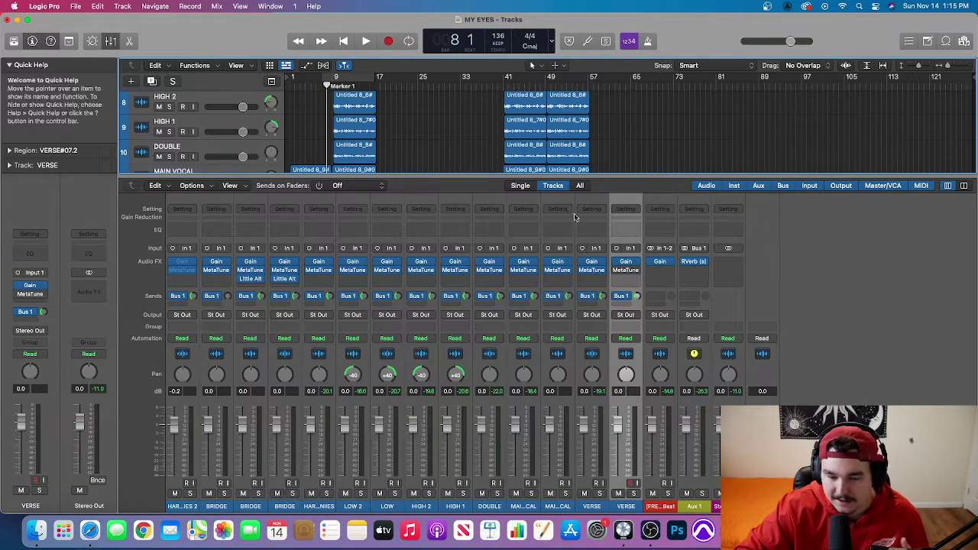
drag(425, 175, 424, 332)
scroll(440, 226, down, 1)
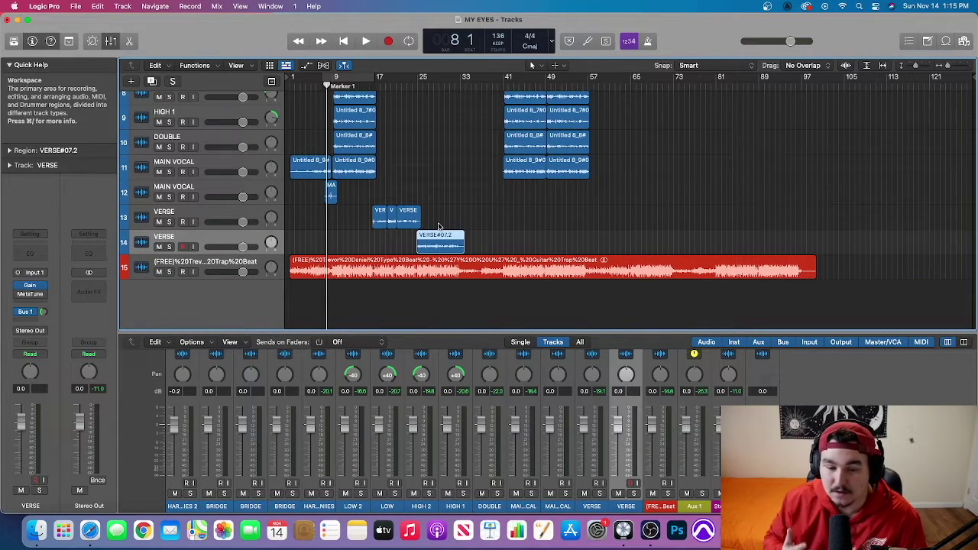
Switch to Safari to read the gain staging definition in the search results, and minimize the browser window
click(90, 535)
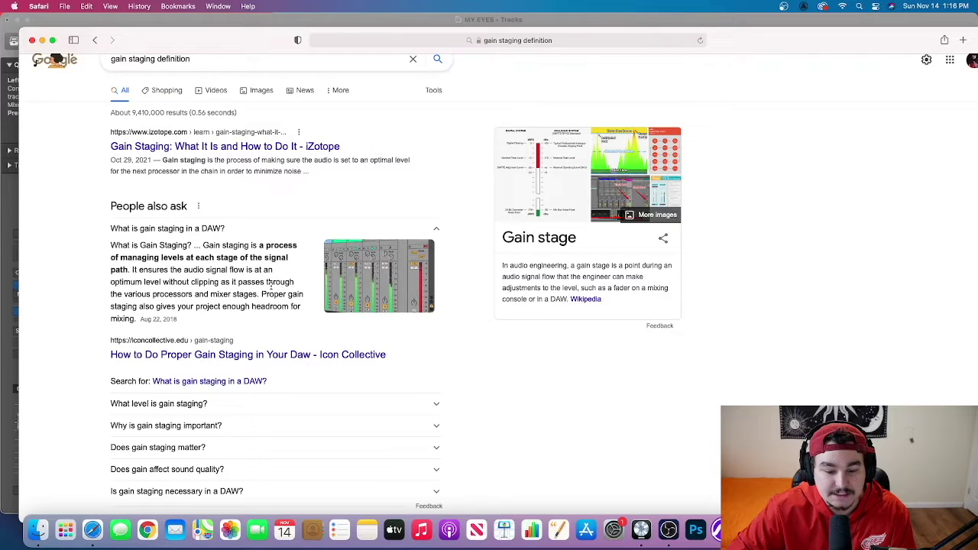
click(42, 39)
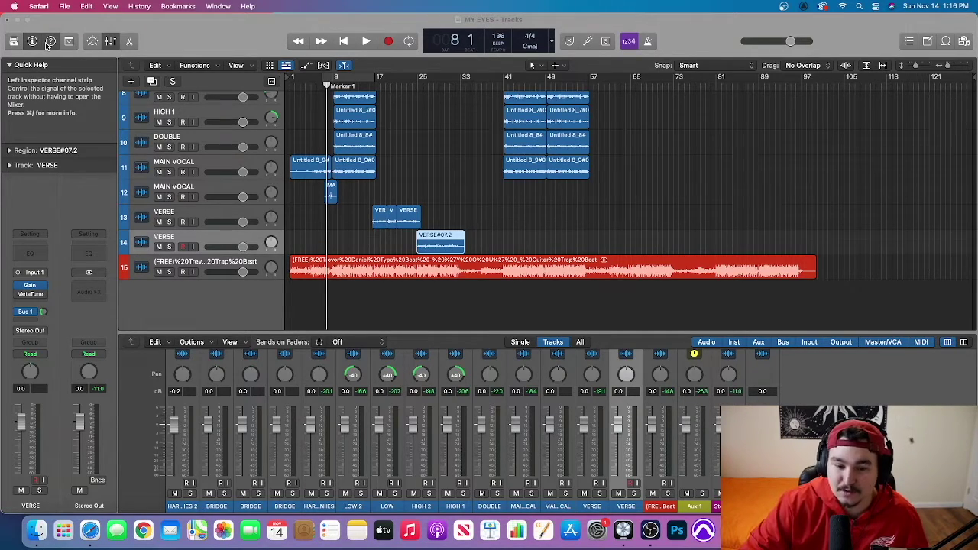
Reduce the vertical zoom of the Tracks area so all 15 tracks fit in view
scroll(508, 395, up, 5)
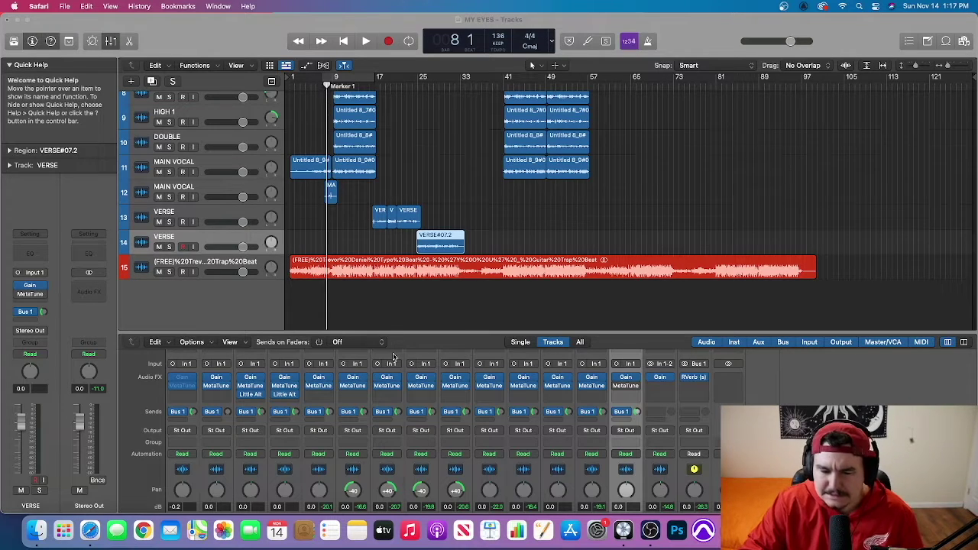
scroll(463, 291, up, 5)
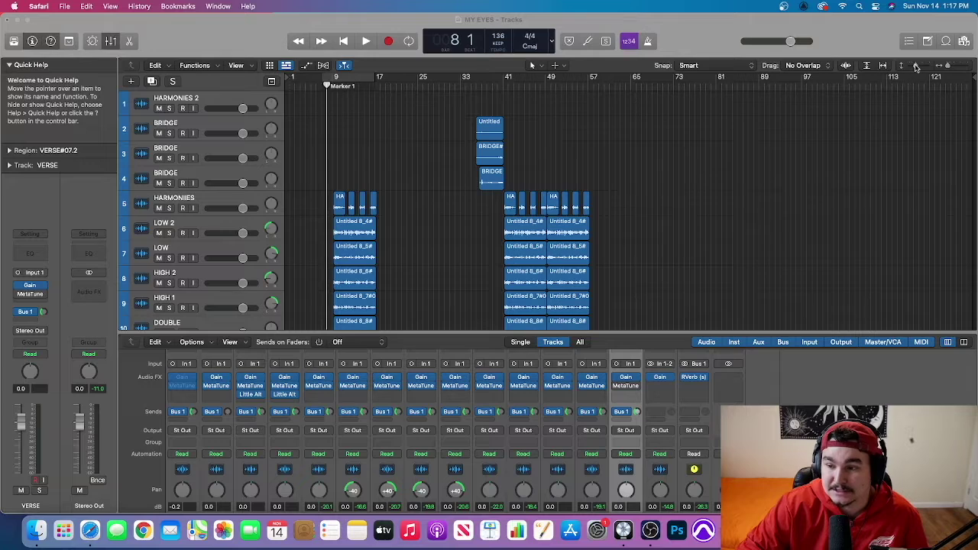
drag(915, 66, 910, 67)
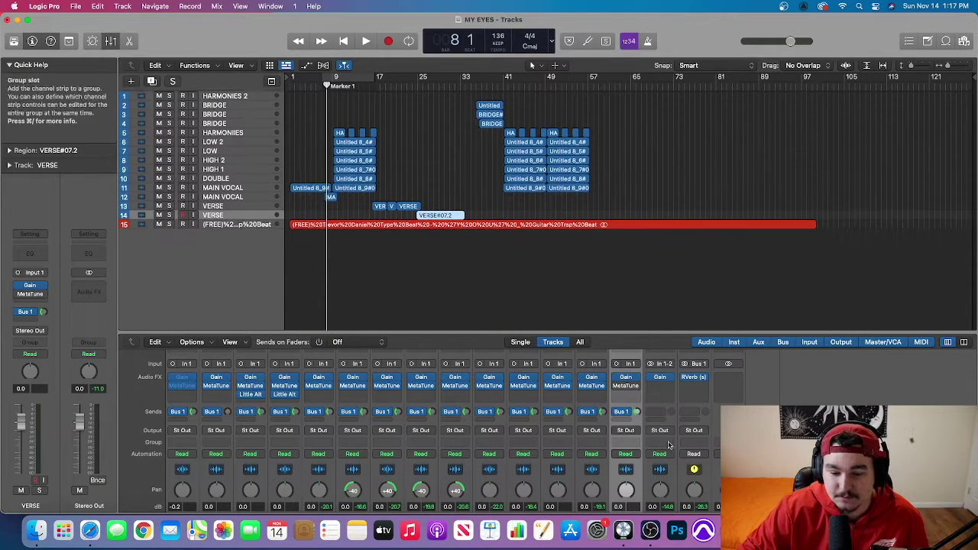
Insert a Gain plug-in on the stereo output, set it to -16.7 dB, and bypass the Gain plug-ins on the vocal channels
scroll(691, 382, down, 1)
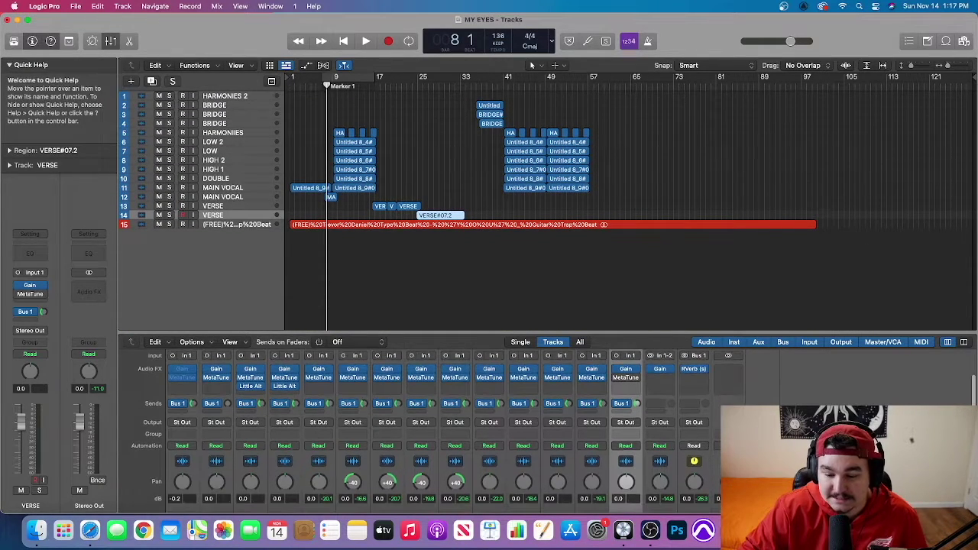
click(736, 372)
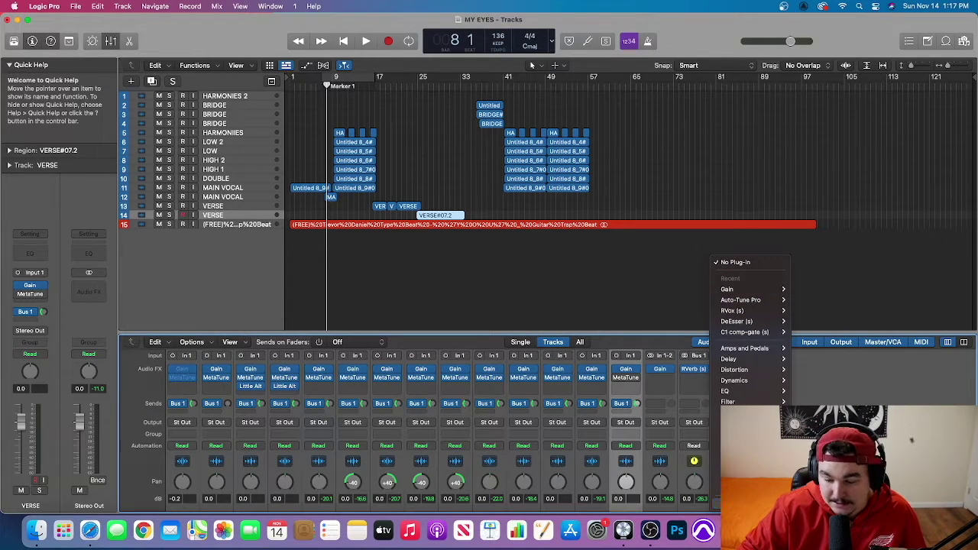
mouse_move(815, 524)
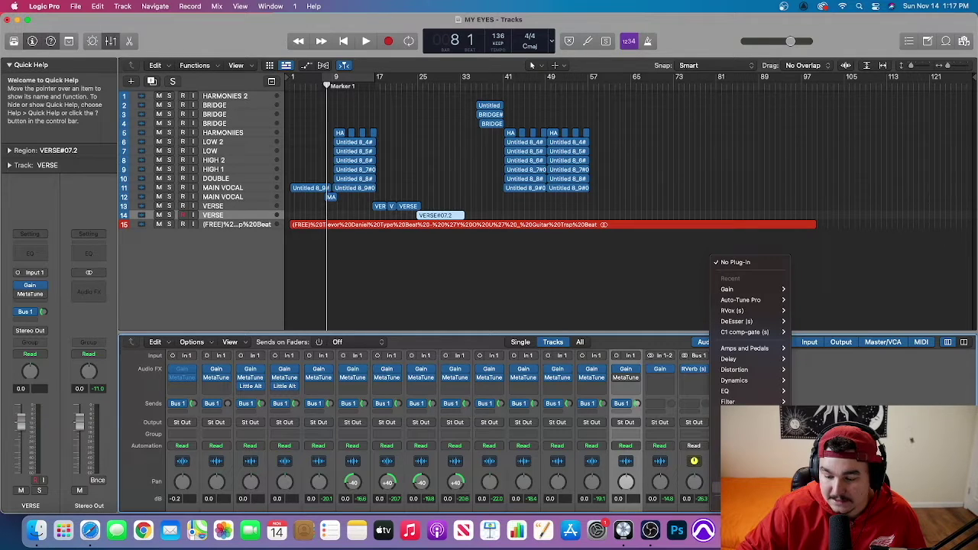
click(811, 498)
drag(334, 221, 336, 249)
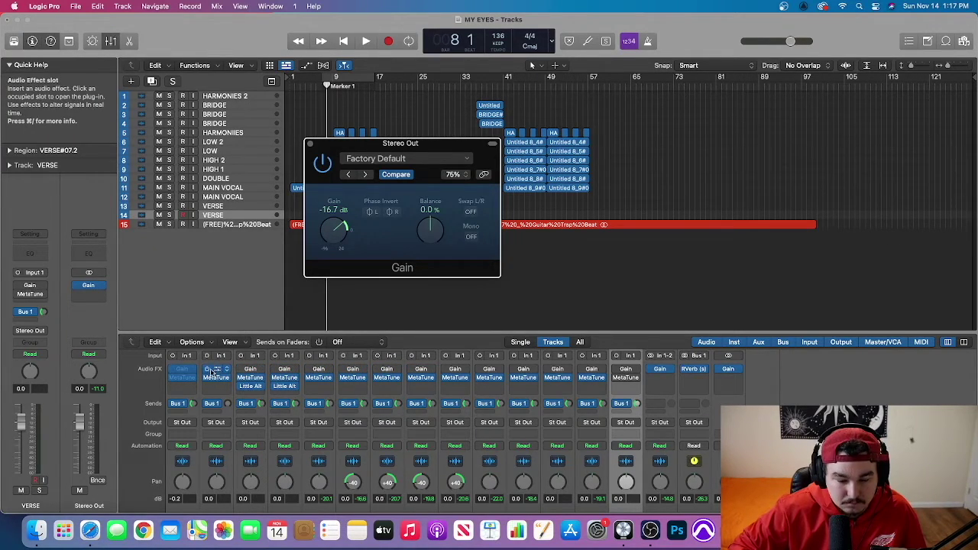
click(729, 369)
click(732, 367)
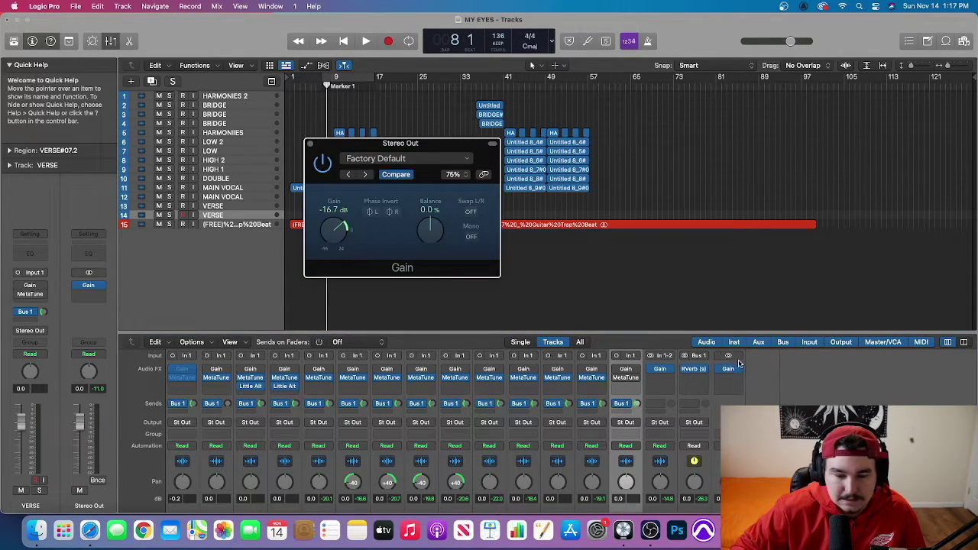
Play the project from bar 8 to bar 17 and raise the stereo output's Gain to -14.2 dB during playback
drag(398, 153, 547, 224)
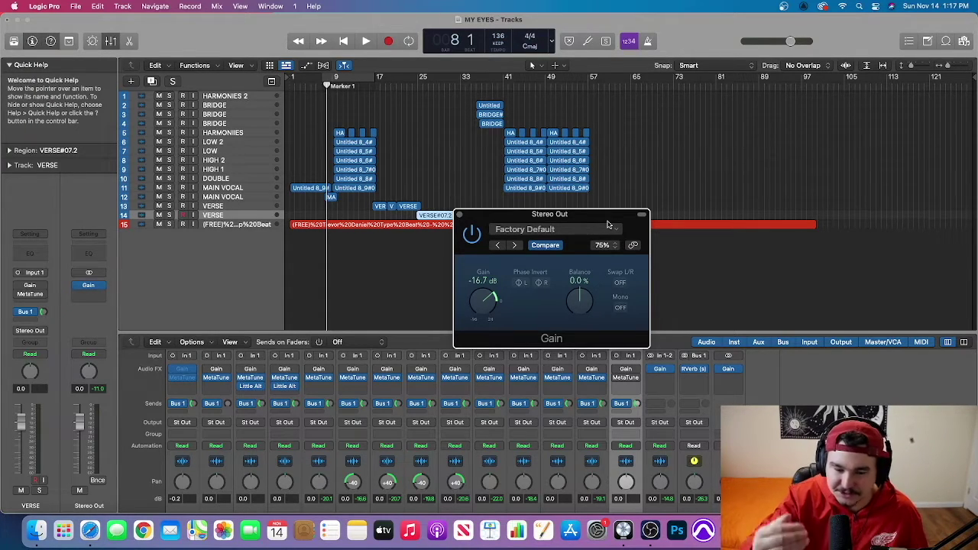
key(space)
drag(586, 217, 586, 198)
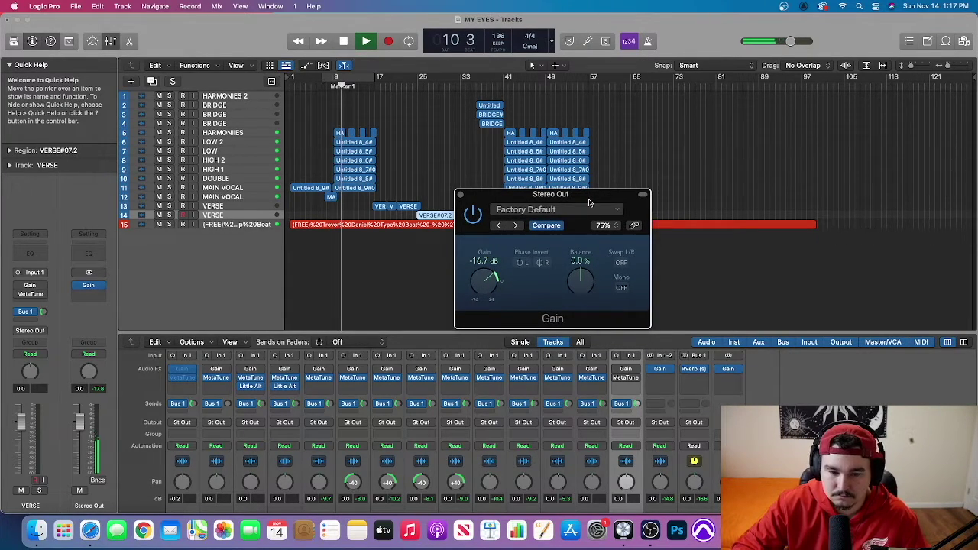
scroll(480, 283, up, 3)
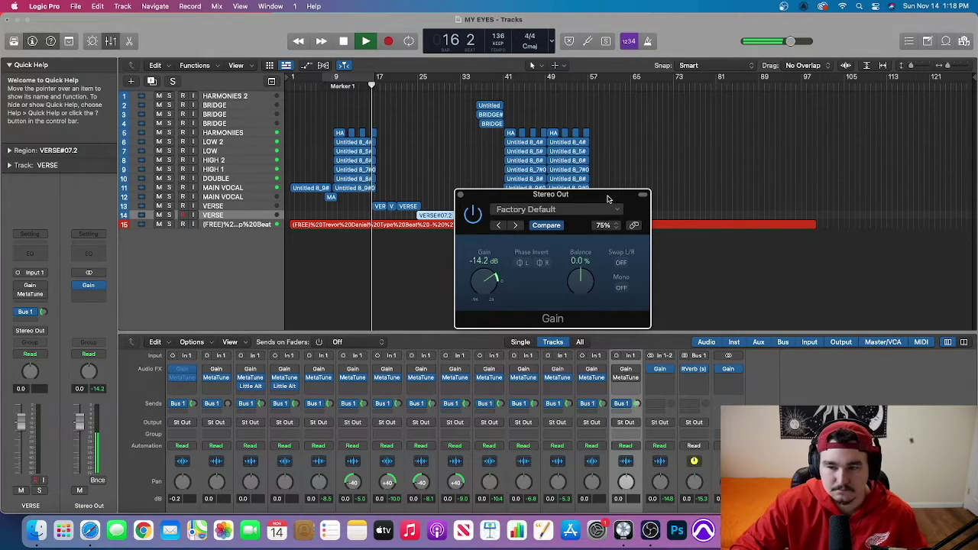
key(space)
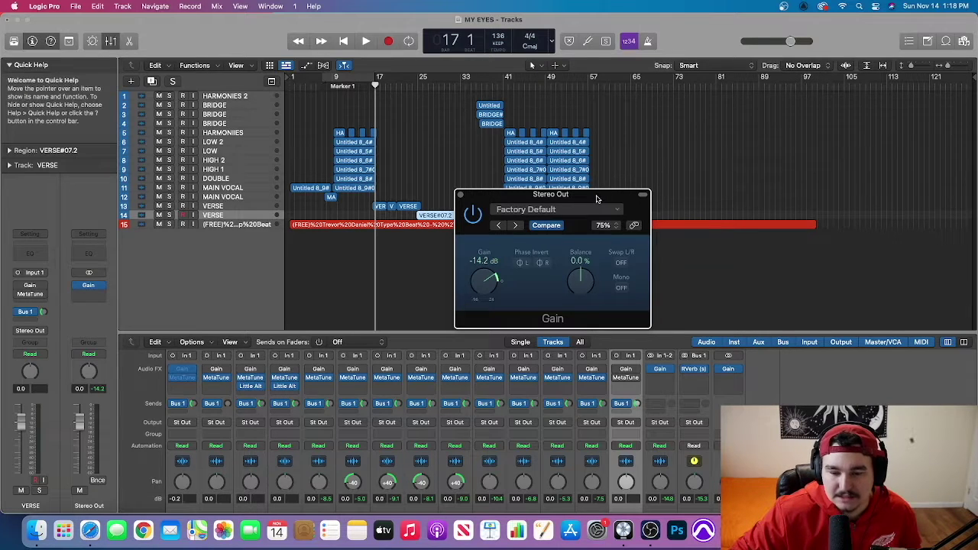
Bypass the Gain plug-ins on the stereo output and the beat, and play from about bar 8 to bar 17 to check output levels
drag(597, 199, 672, 160)
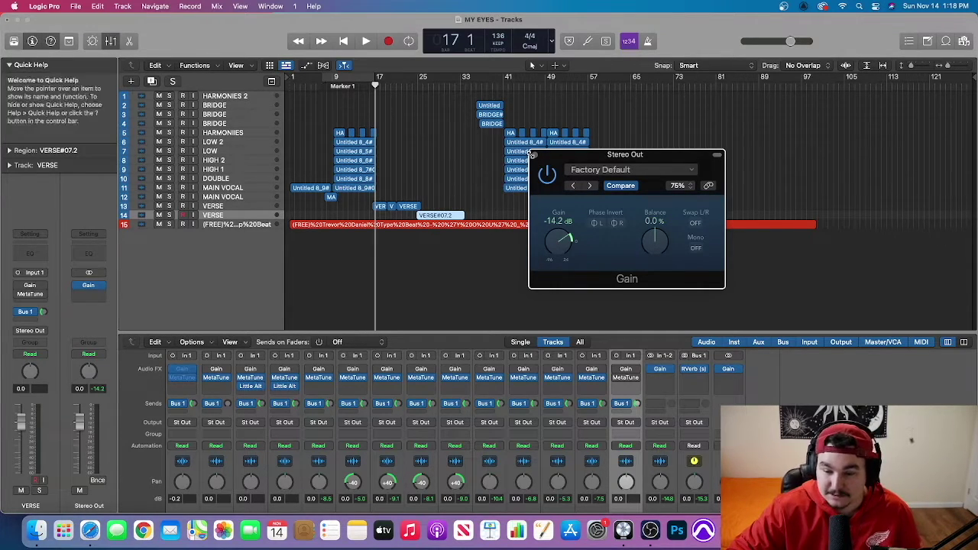
drag(668, 156, 712, 136)
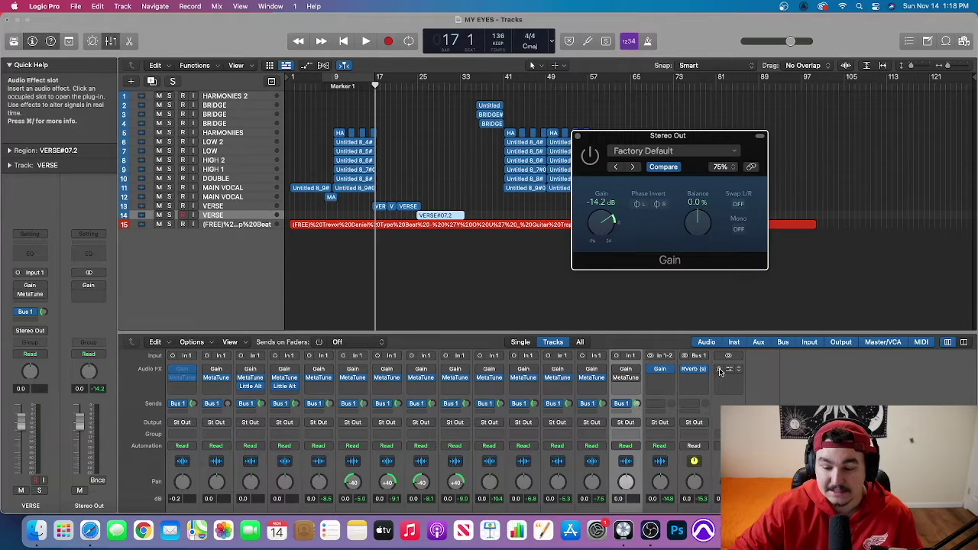
scroll(722, 373, down, 1)
click(289, 88)
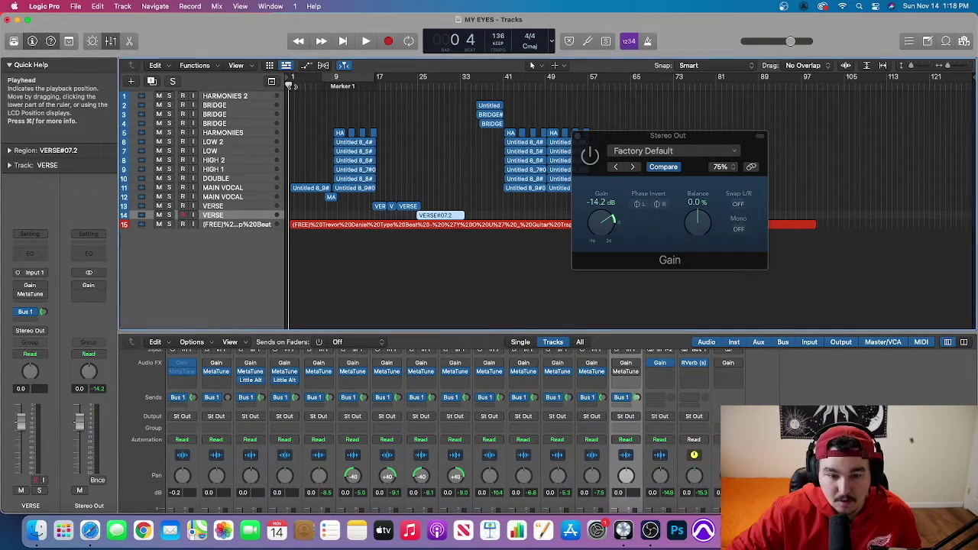
click(324, 87)
key(space)
drag(703, 140, 758, 143)
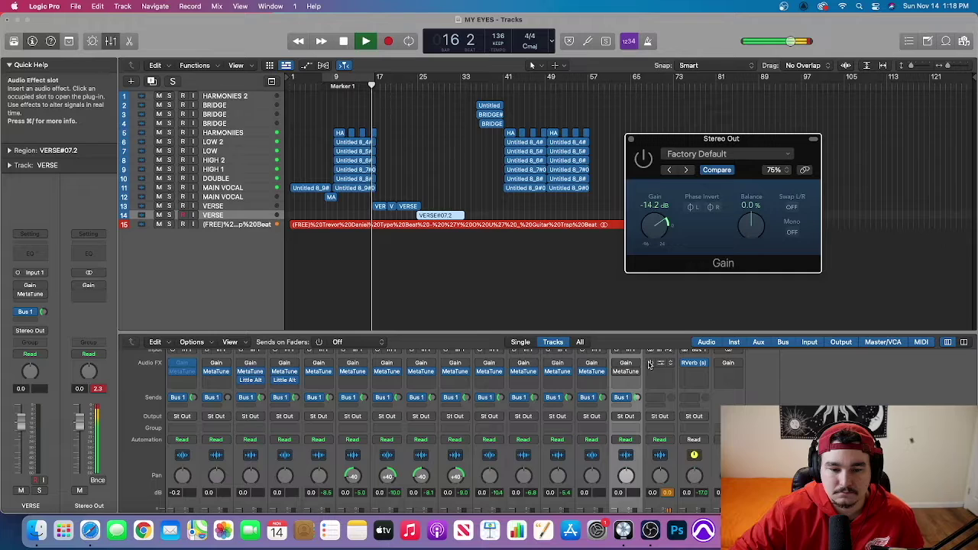
key(space)
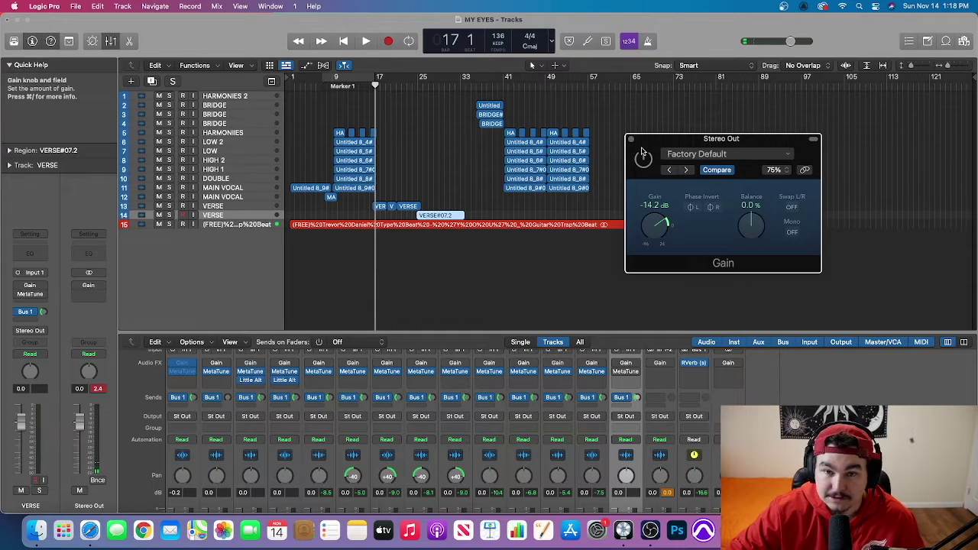
Re-enable the Gain plug-in on the stereo output and start playback from bar 9
scroll(651, 366, up, 1)
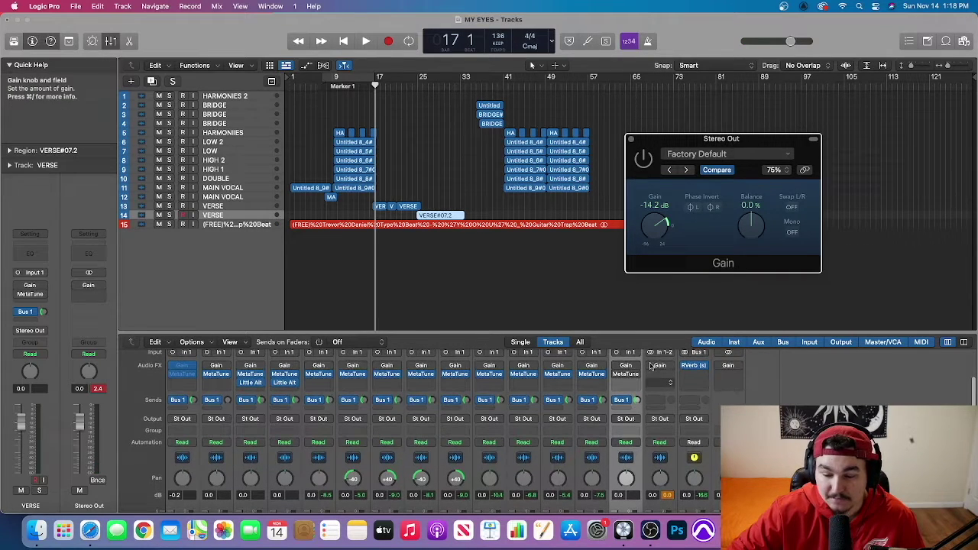
scroll(720, 366, down, 1)
click(718, 366)
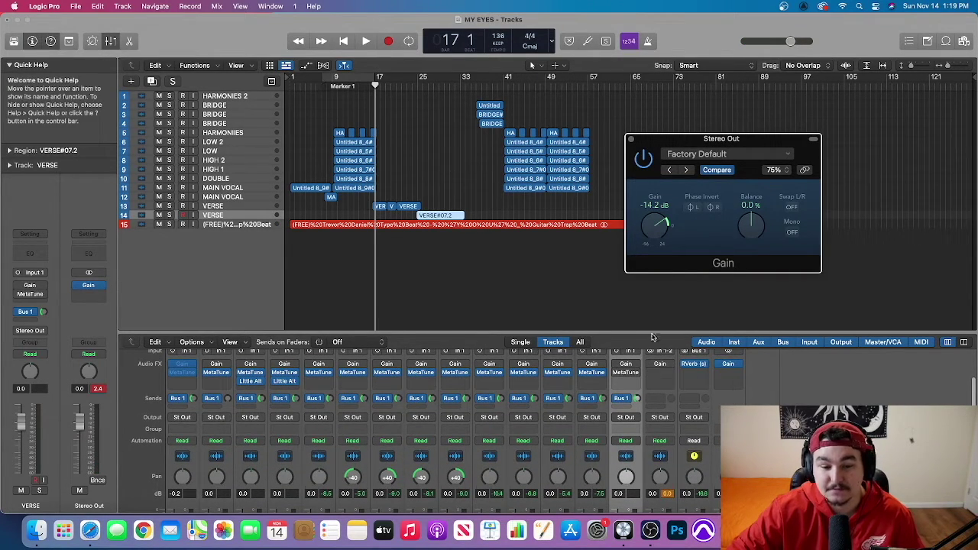
click(332, 90)
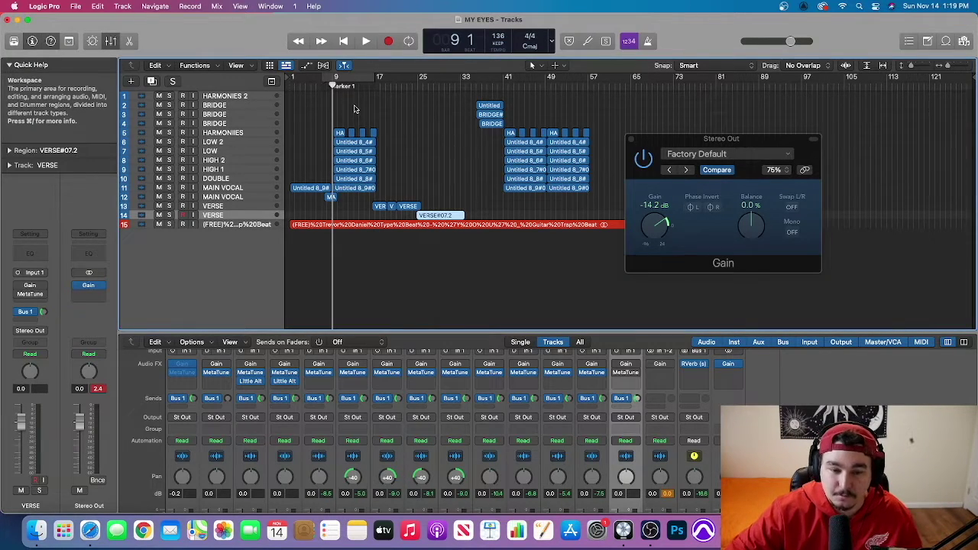
key(b)
key(space)
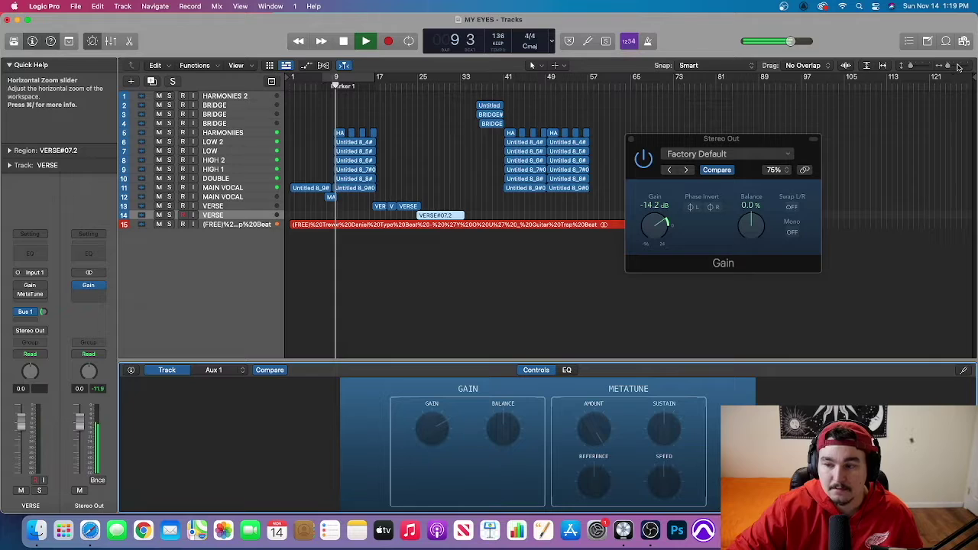
Zoom in horizontally on the Tracks area and replace the Smart Controls with the mixer while playing up to bar 16
drag(946, 66, 950, 65)
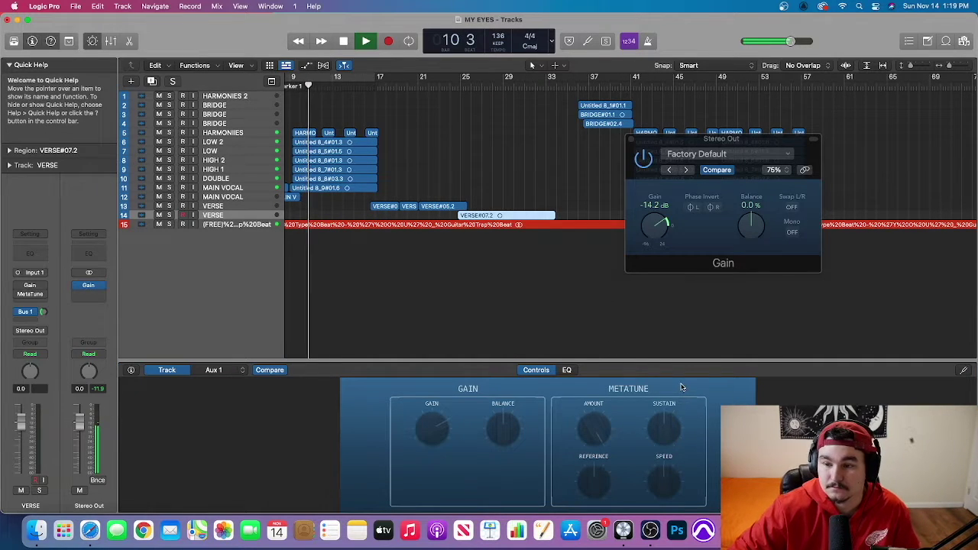
click(92, 41)
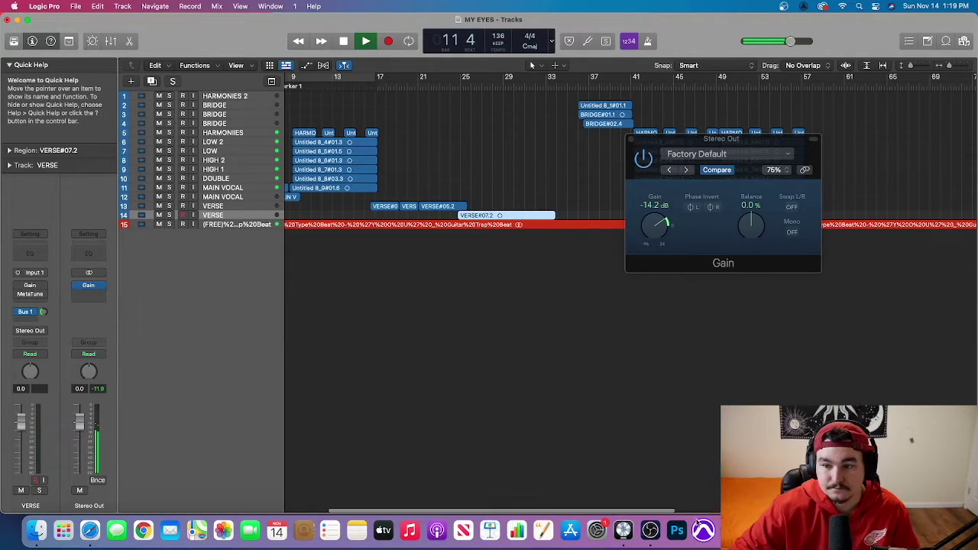
click(111, 40)
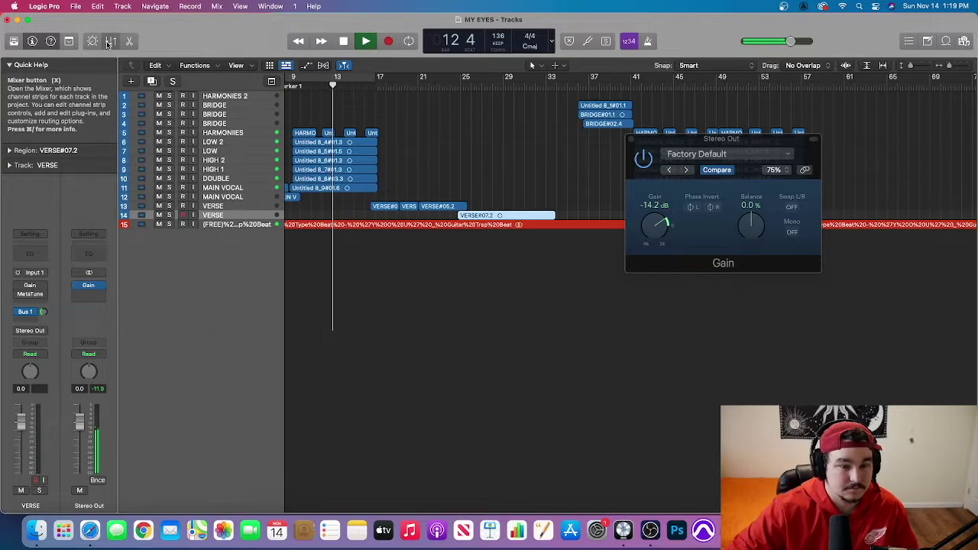
scroll(626, 421, up, 2)
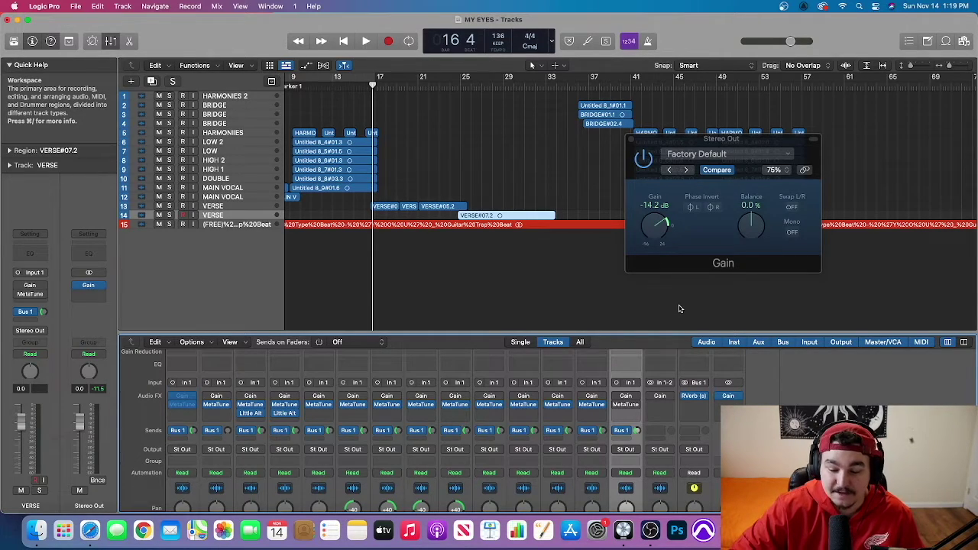
Close the Gain plug-in window and mixer, and zoom the Tracks area out to show the whole arrangement
click(631, 139)
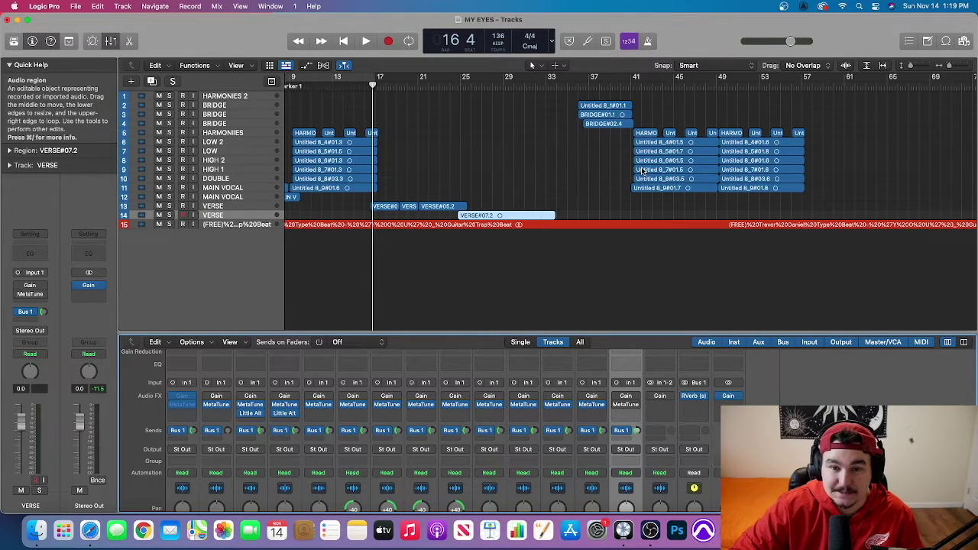
drag(949, 66, 605, 265)
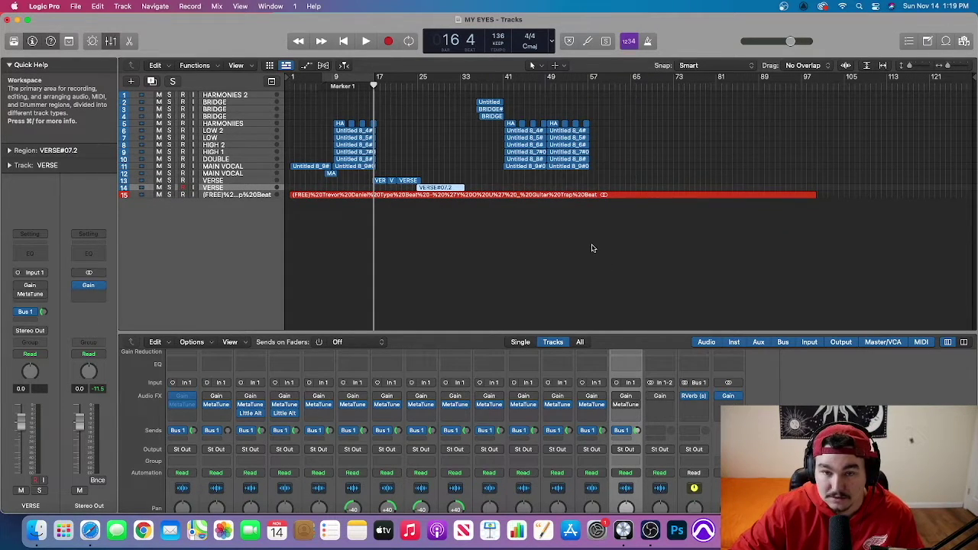
key(x)
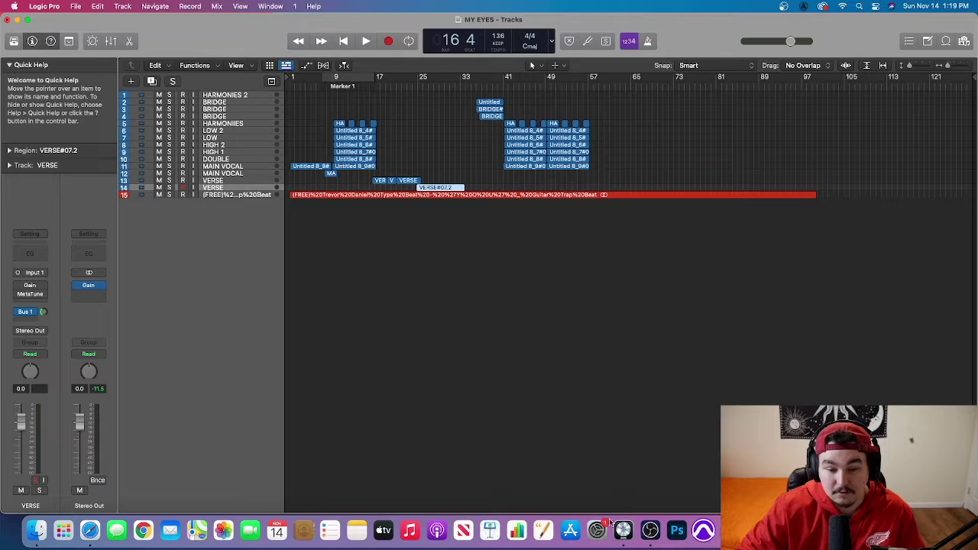